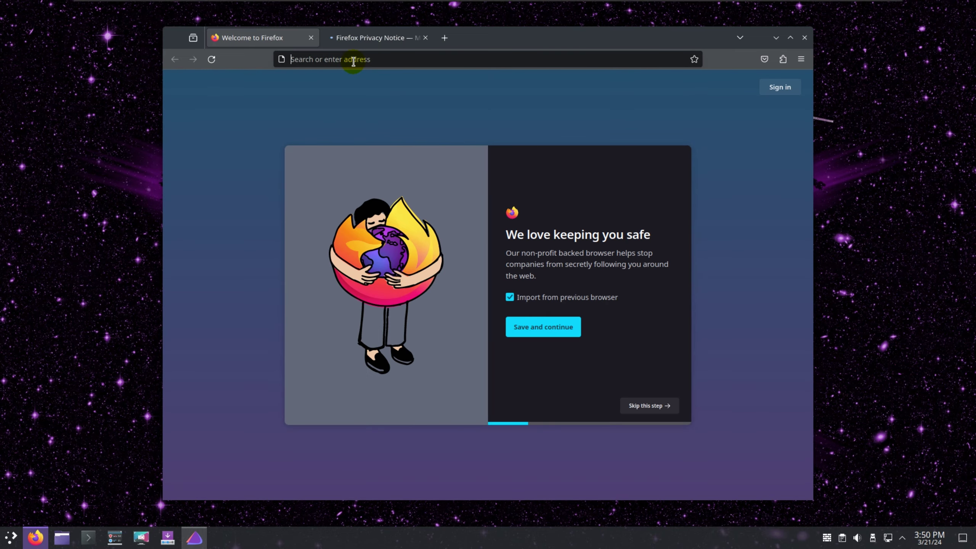
pyautogui.click(352, 59)
pyautogui.write('www.')
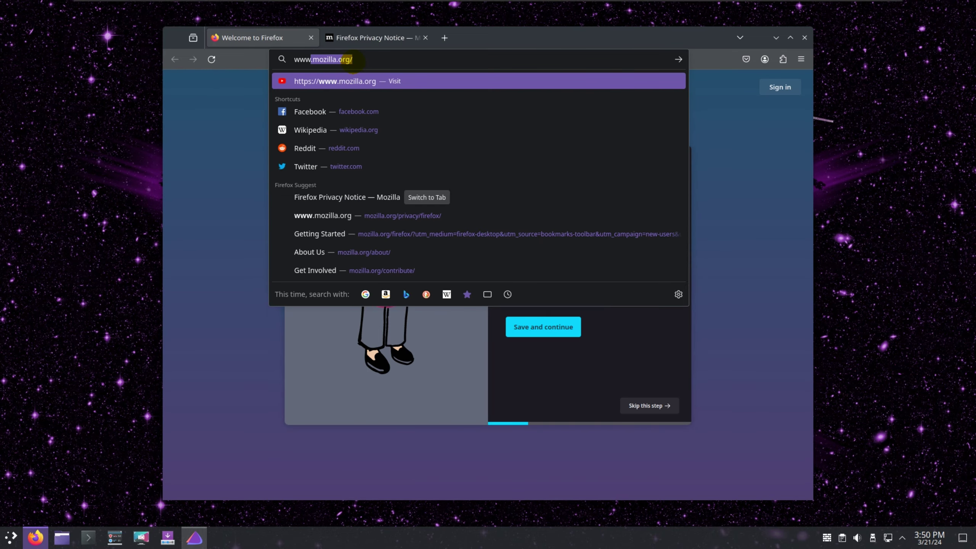
pyautogui.write('webmundi.com')
pyautogui.press('Return')
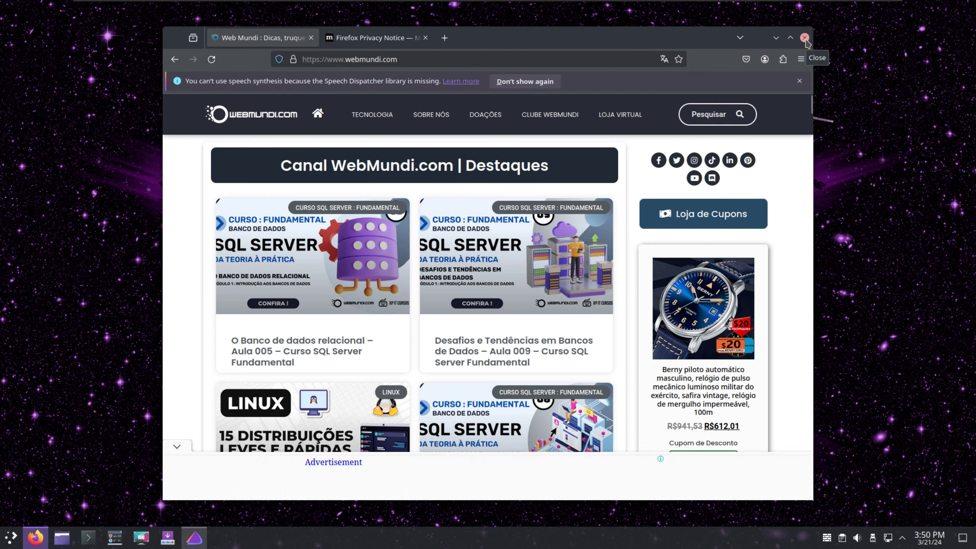
pyautogui.click(804, 37)
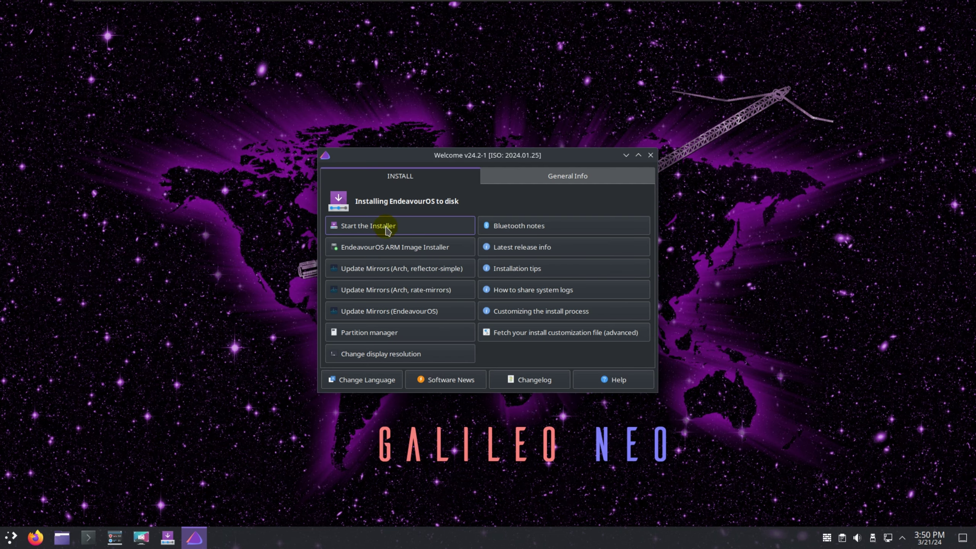
# Switch the Welcome interface to Portuguese and start the installer with the Online method.
pyautogui.click(378, 379)
pyautogui.doubleClick(525, 327)
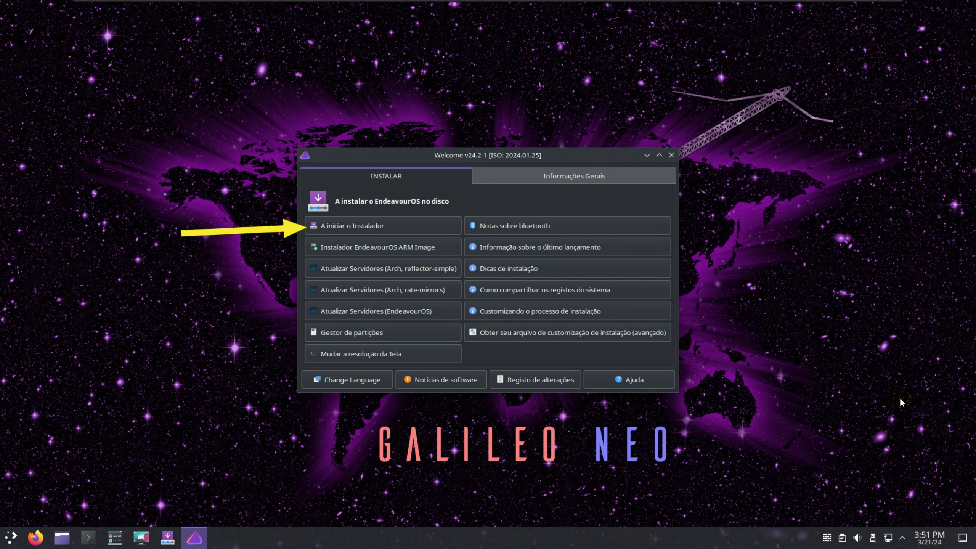
pyautogui.click(374, 227)
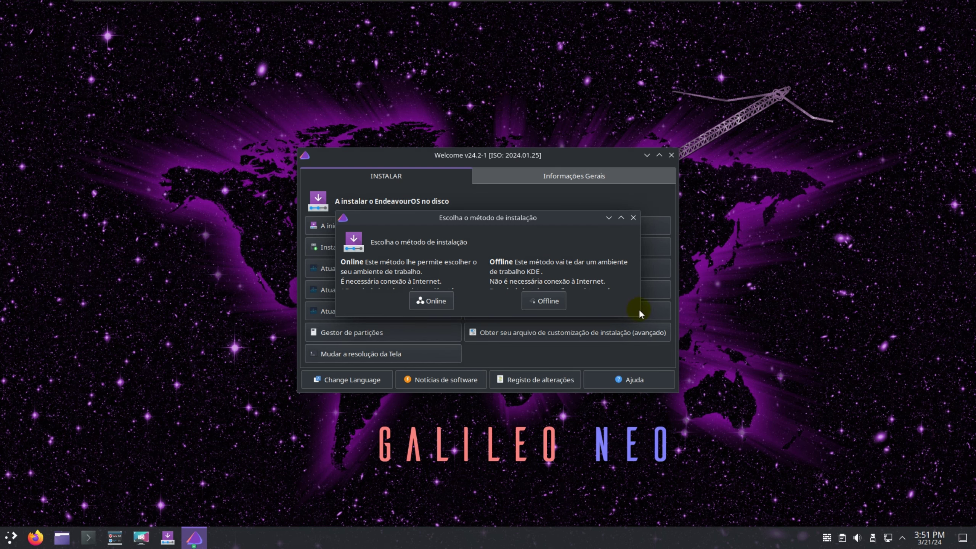
pyautogui.click(427, 301)
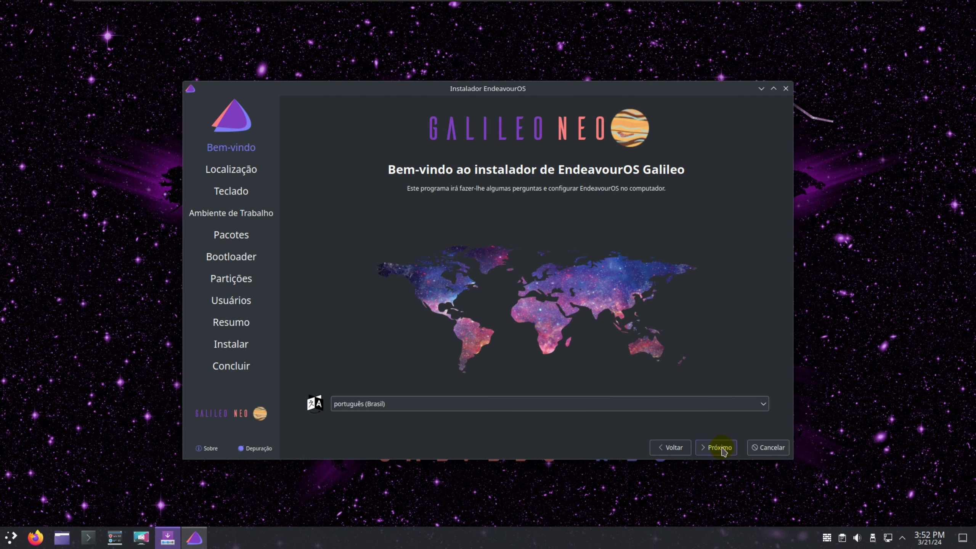
# Keep the default welcome, location and keyboard settings and advance to the desktop choice.
pyautogui.click(717, 447)
pyautogui.click(717, 447)
pyautogui.click(717, 447)
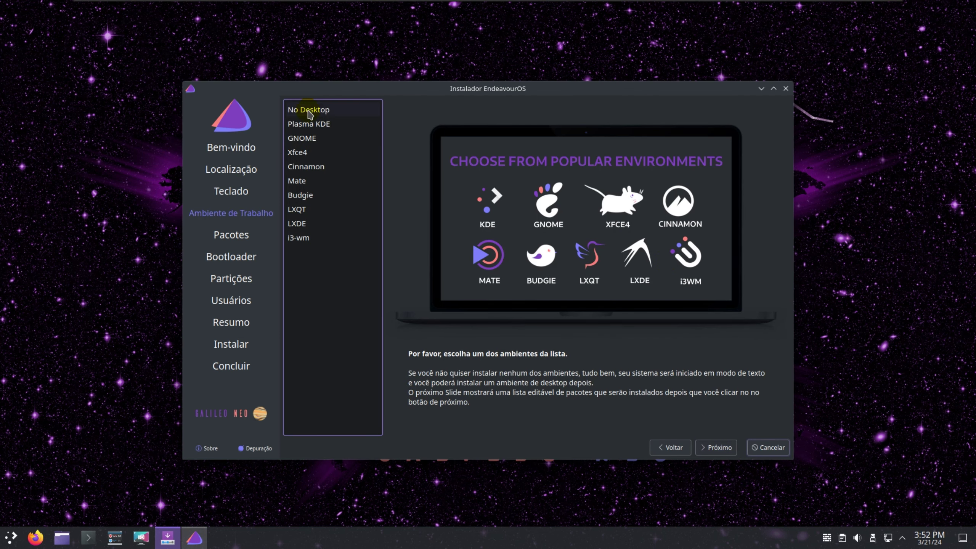
# Preview each desktop option from Plasma KDE through i3-wm, then select Plasma KDE.
pyautogui.click(324, 126)
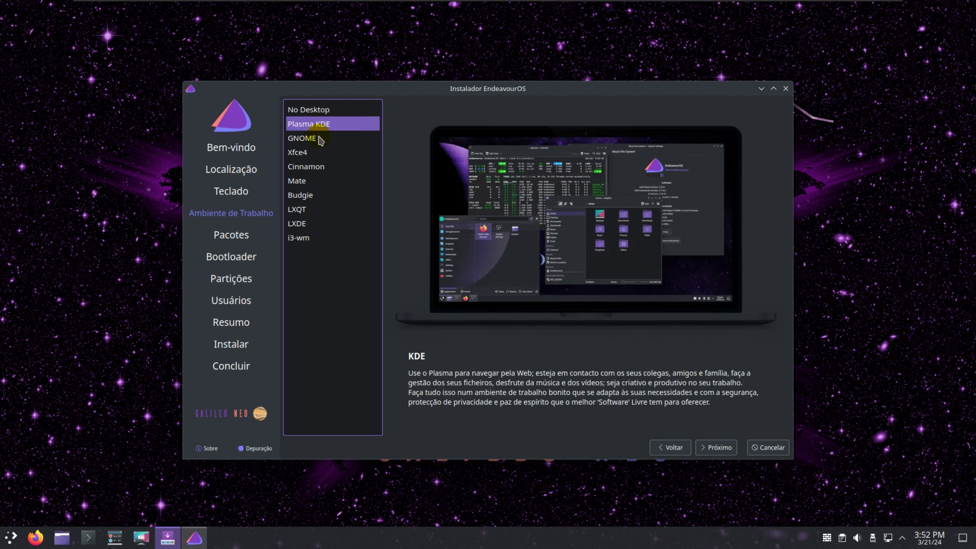
pyautogui.click(321, 139)
pyautogui.click(314, 153)
pyautogui.click(311, 166)
pyautogui.click(312, 181)
pyautogui.click(314, 194)
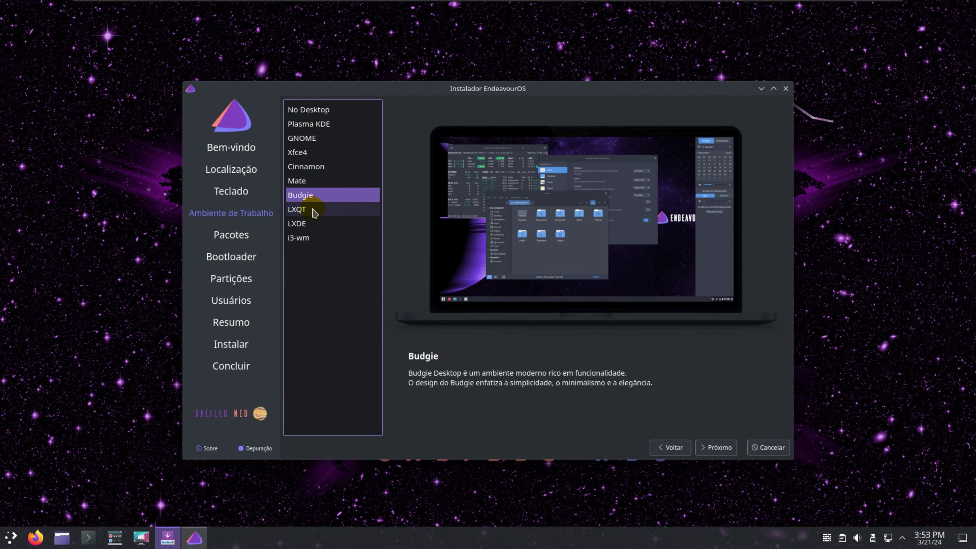
pyautogui.click(312, 210)
pyautogui.click(312, 222)
pyautogui.click(314, 238)
pyautogui.click(325, 127)
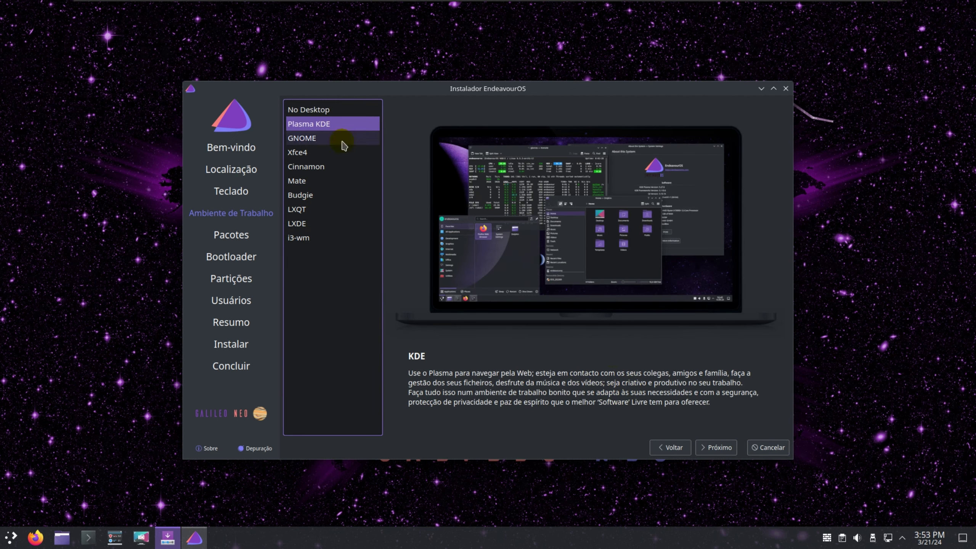
# Accept the default packages, keep GRUB as bootloader, and choose to erase the whole disk.
pyautogui.click(717, 447)
pyautogui.click(717, 447)
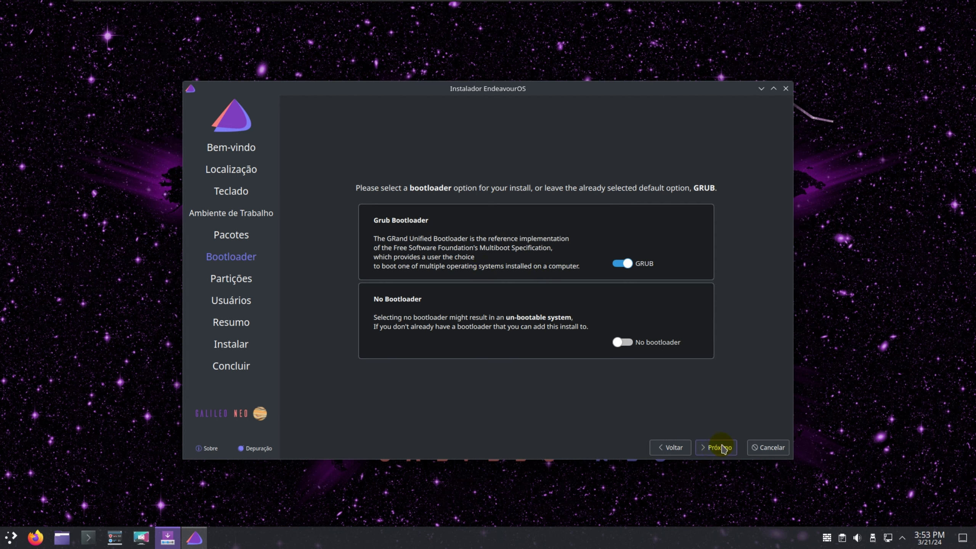
pyautogui.click(717, 447)
pyautogui.click(333, 162)
pyautogui.click(717, 447)
# Create the user account with a user name, computer name 'endeavour' and a confirmed password.
pyautogui.click(321, 121)
pyautogui.write('webmundi')
pyautogui.doubleClick(338, 188)
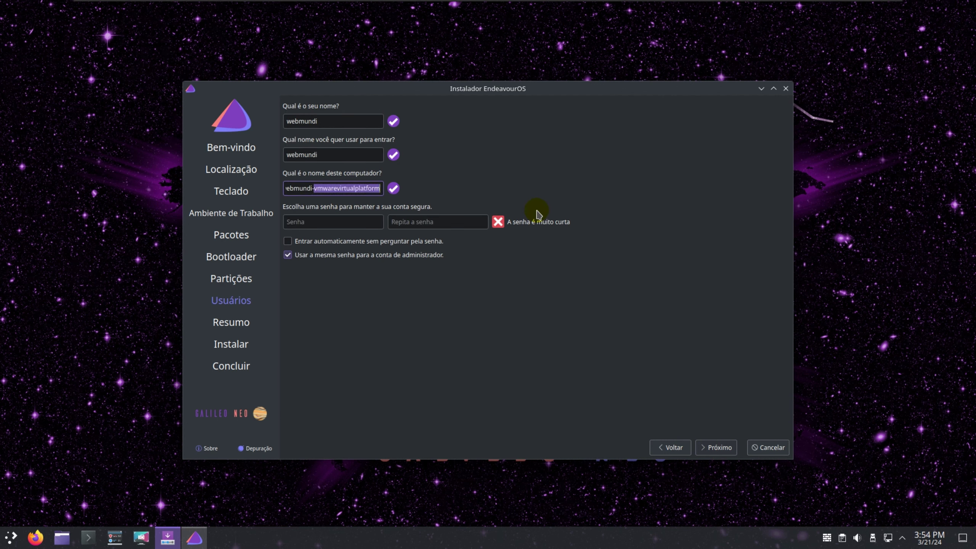
pyautogui.write('endeavour')
pyautogui.click(337, 222)
pyautogui.write('123456')
pyautogui.click(407, 222)
pyautogui.write('123456')
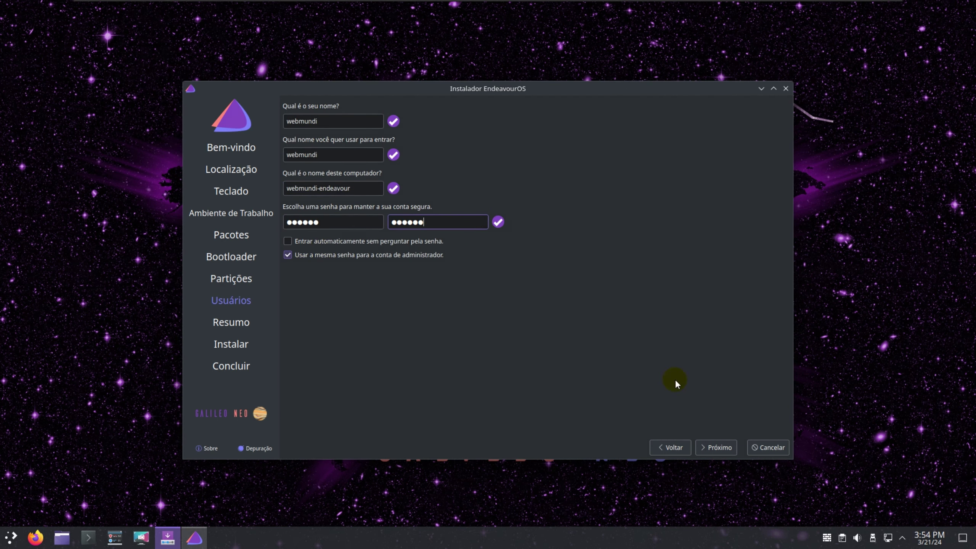
pyautogui.click(716, 447)
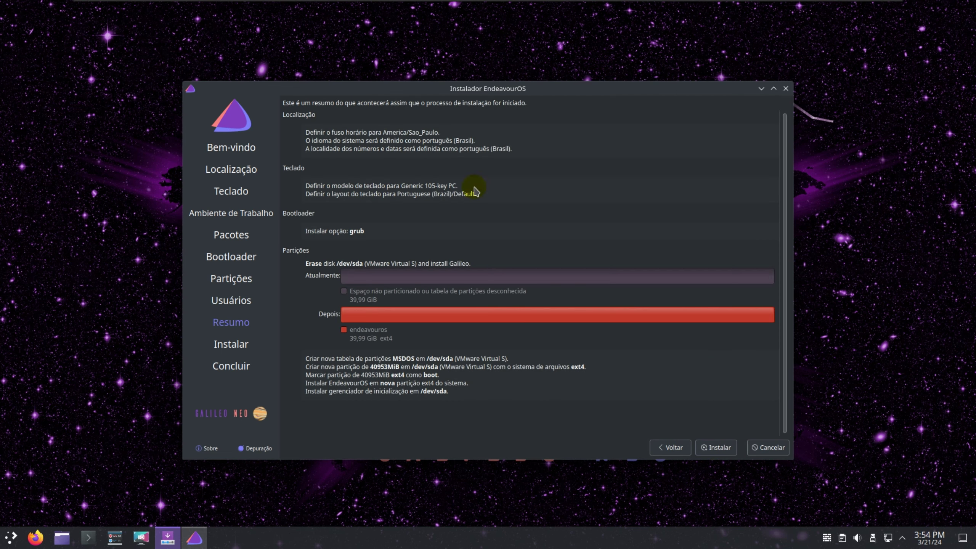
# Start the installation and finish it with Reiniciar agora ticked to reboot.
pyautogui.click(717, 447)
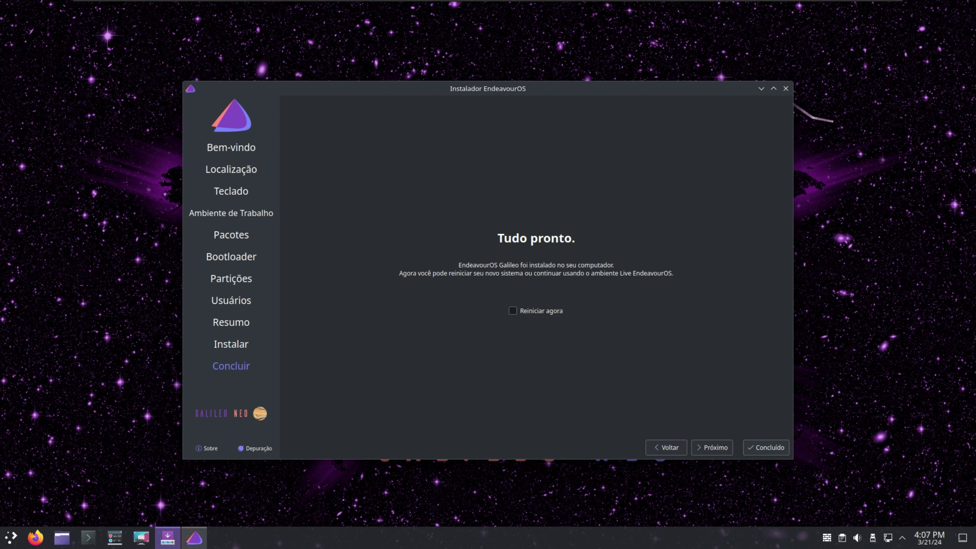
pyautogui.click(512, 310)
pyautogui.click(767, 448)
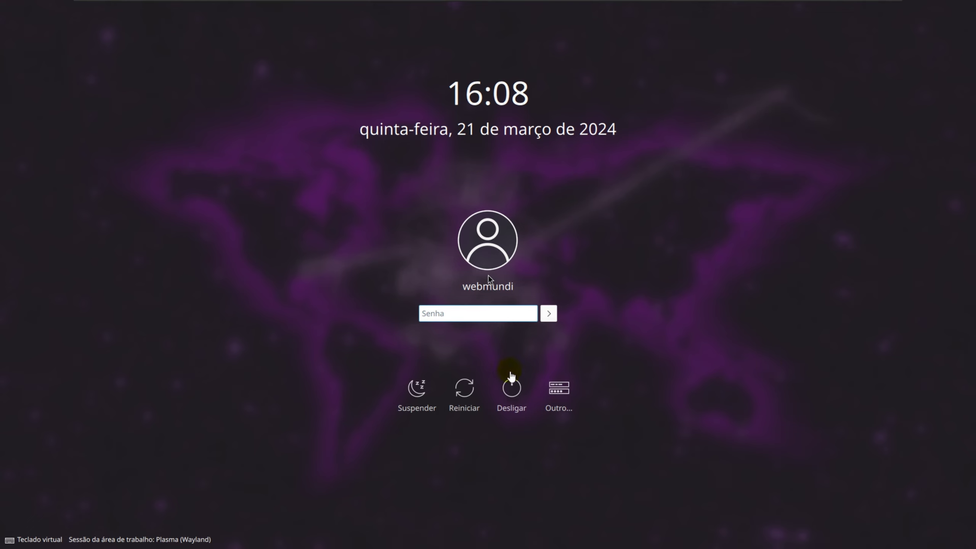
# Try logging in by entering the account password in the Senha field.
pyautogui.click(504, 319)
pyautogui.click(496, 315)
pyautogui.click(493, 312)
pyautogui.click(485, 316)
pyautogui.write('•')
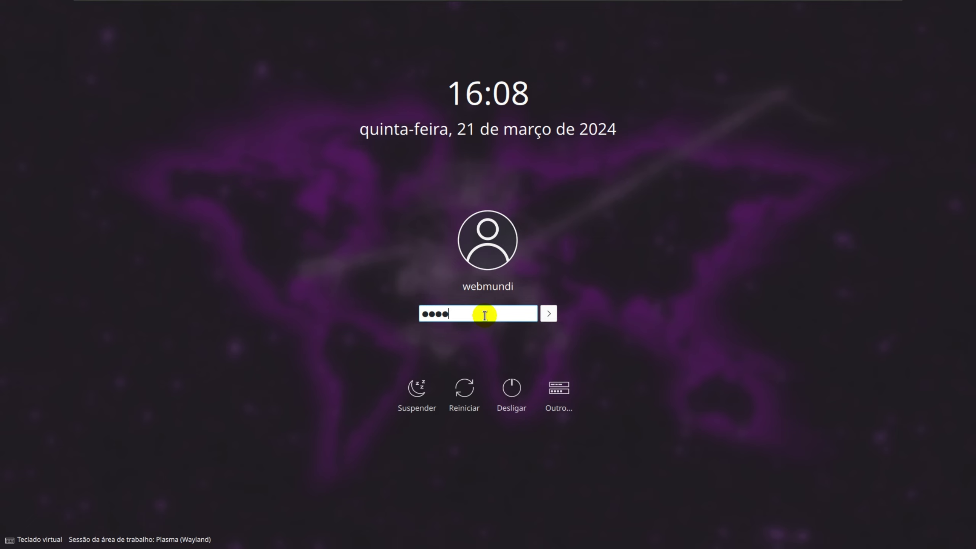
pyautogui.click(548, 313)
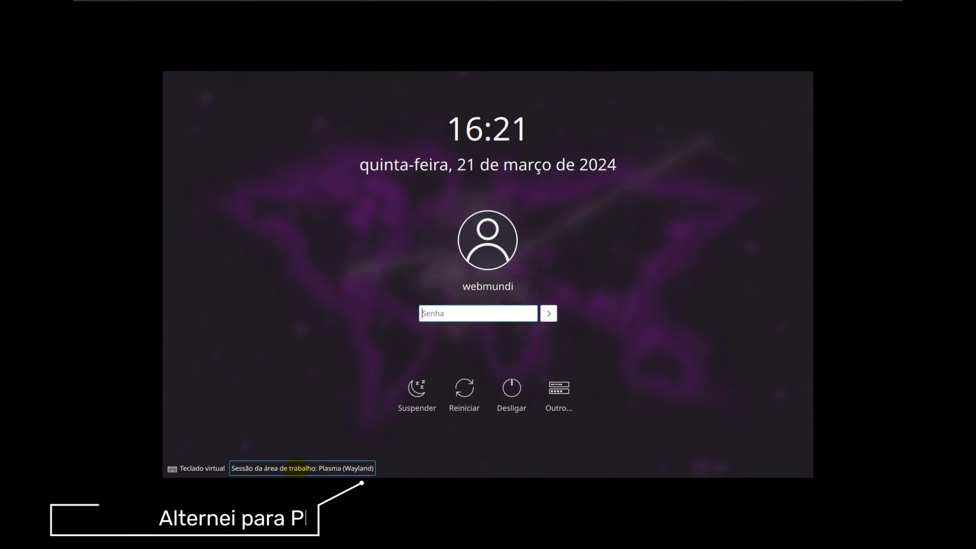
# Change the session to Plasma (X11) and log in with the account password.
pyautogui.click(298, 467)
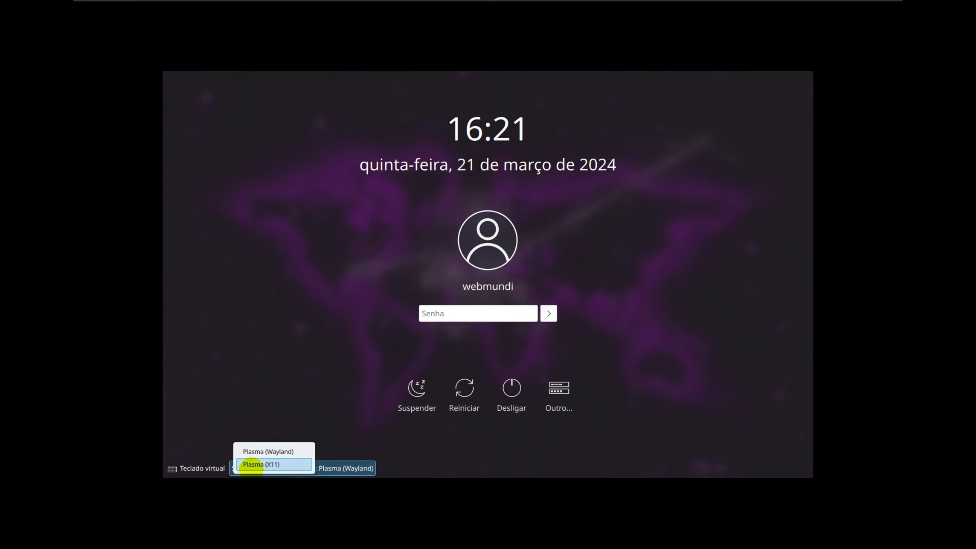
pyautogui.click(250, 465)
pyautogui.write('webmu')
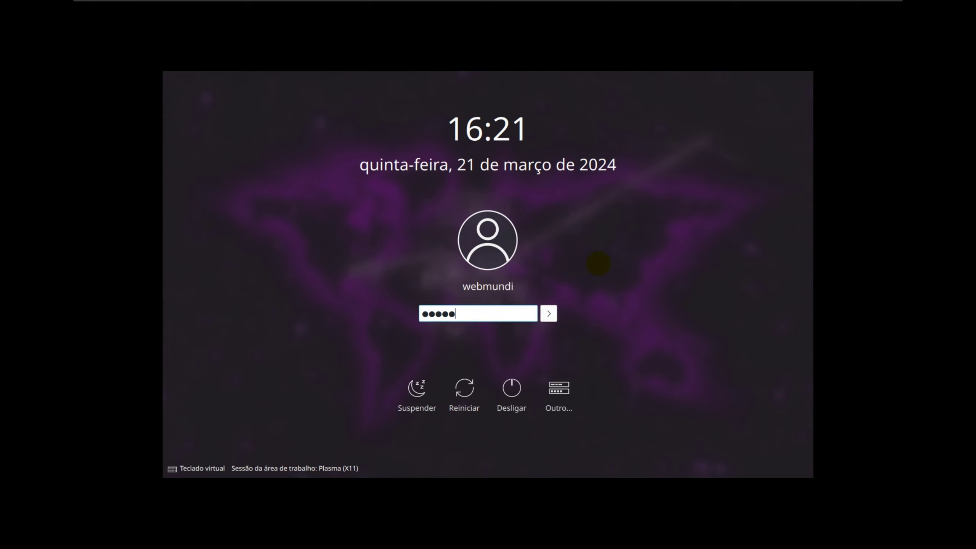
pyautogui.write('ndi')
pyautogui.press('Return')
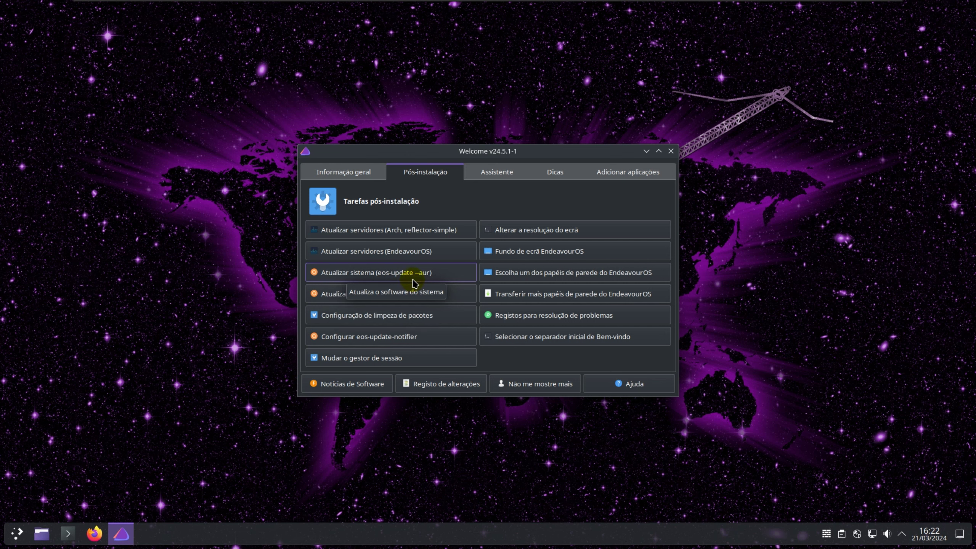
# Run the full system update with the admin password, confirm the fwupd-efi update, and close Konsole.
pyautogui.click(413, 282)
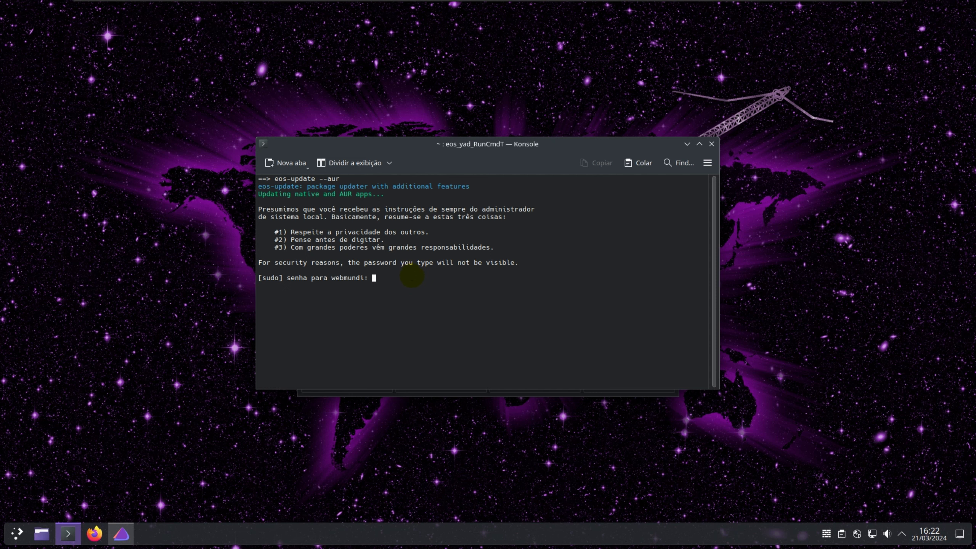
pyautogui.press('Return')
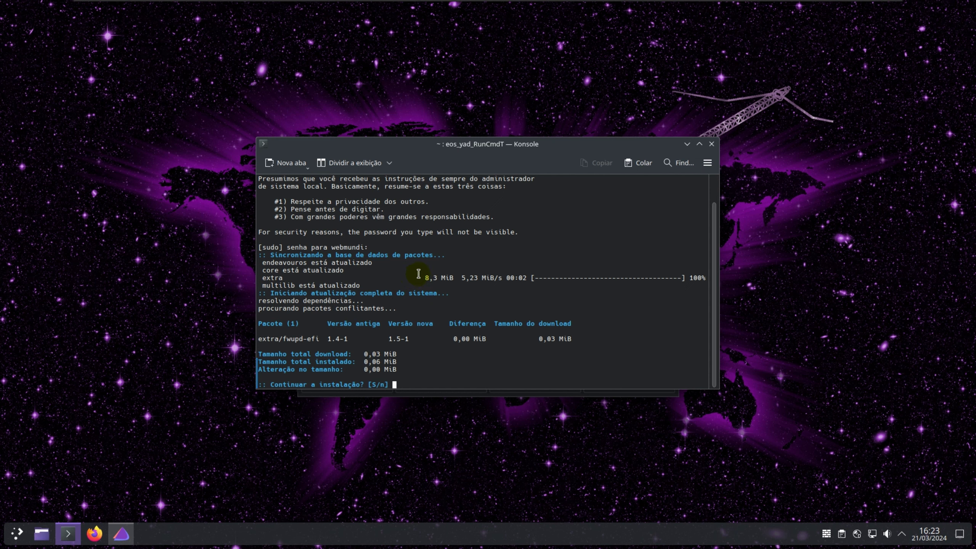
pyautogui.press('Return')
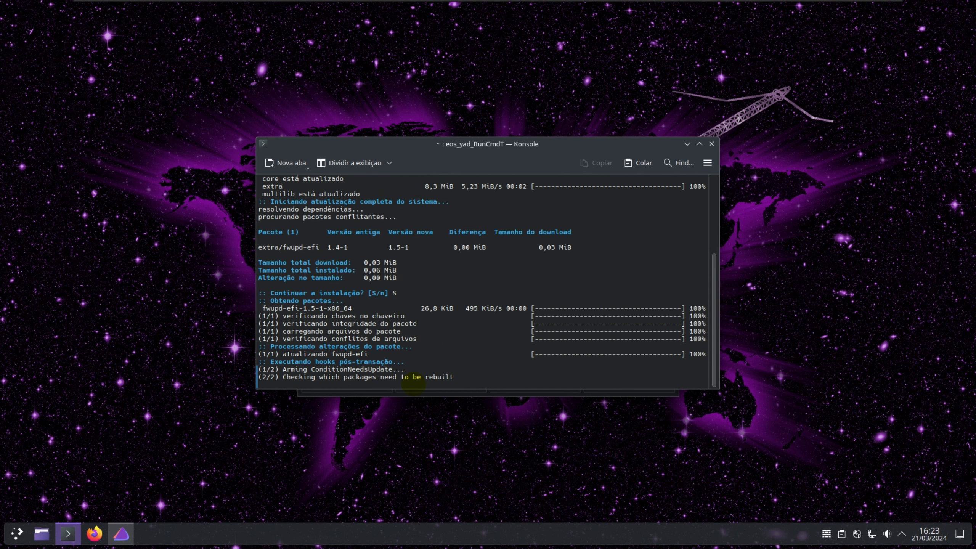
pyautogui.press('Return')
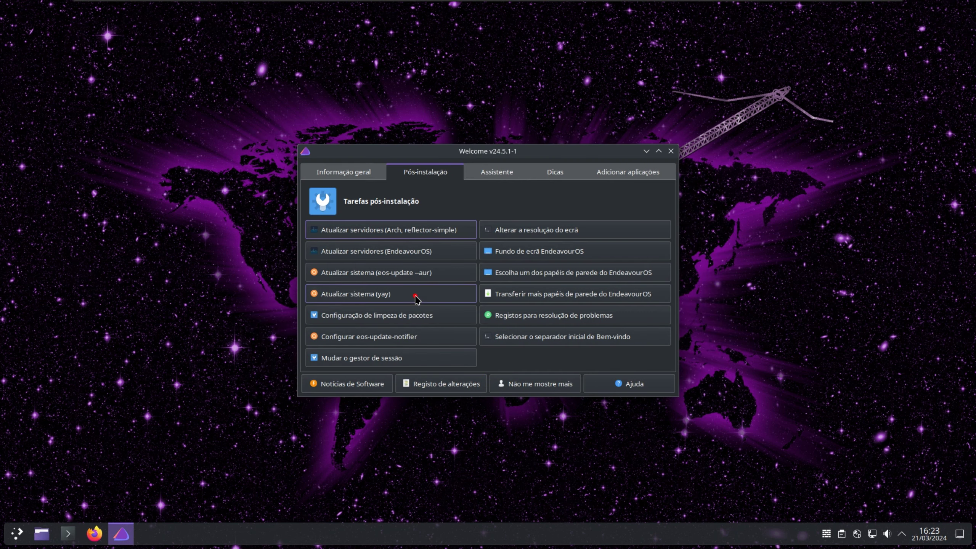
# Run 'Atualizar sistema (yay)' with the sudo password and close the terminal when done.
pyautogui.click(416, 293)
pyautogui.press('Return')
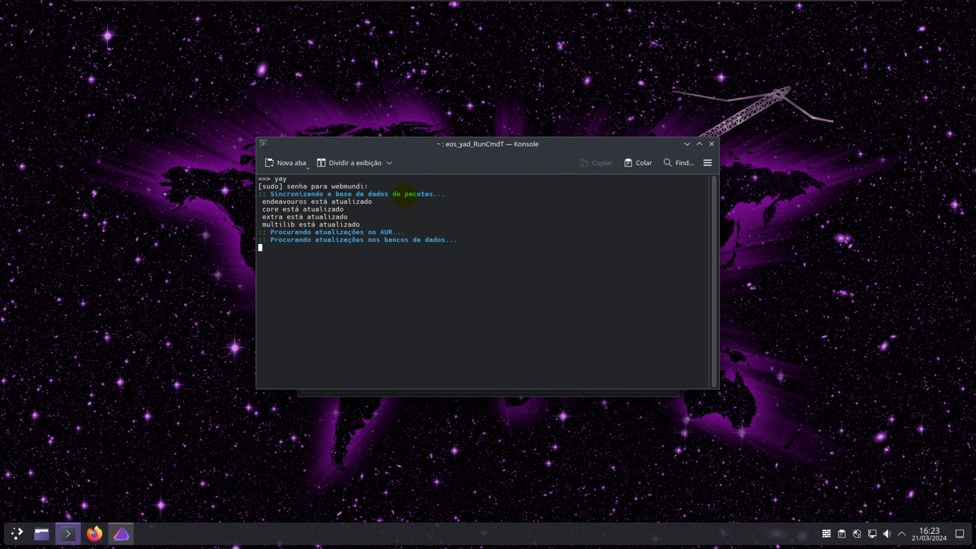
pyautogui.press('Return')
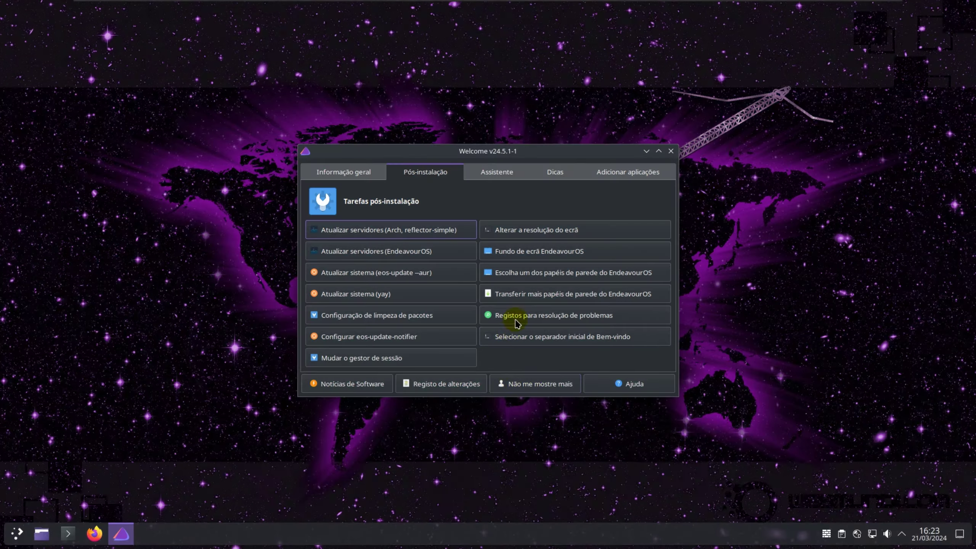
# Open and cancel the wallpaper chooser, then open and close Dolphin.
pyautogui.click(593, 274)
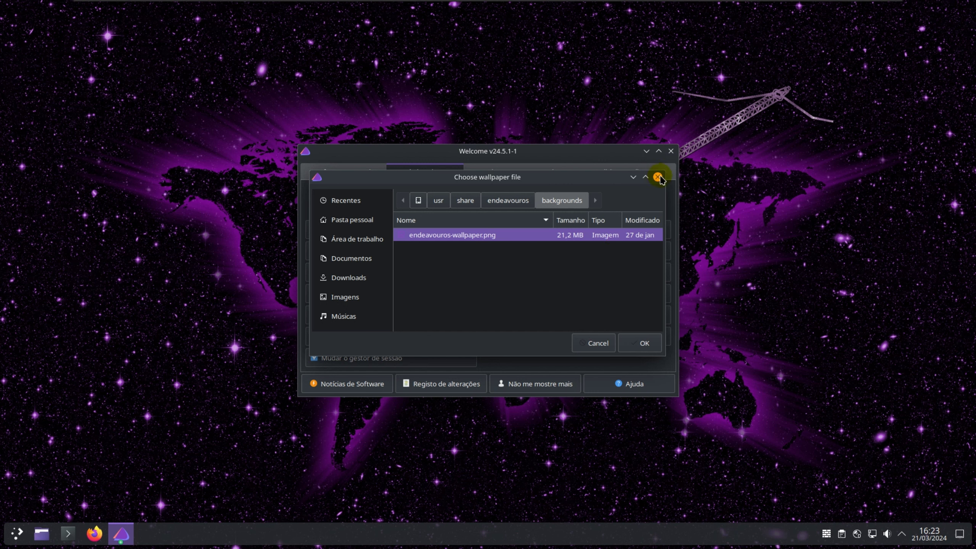
pyautogui.click(657, 178)
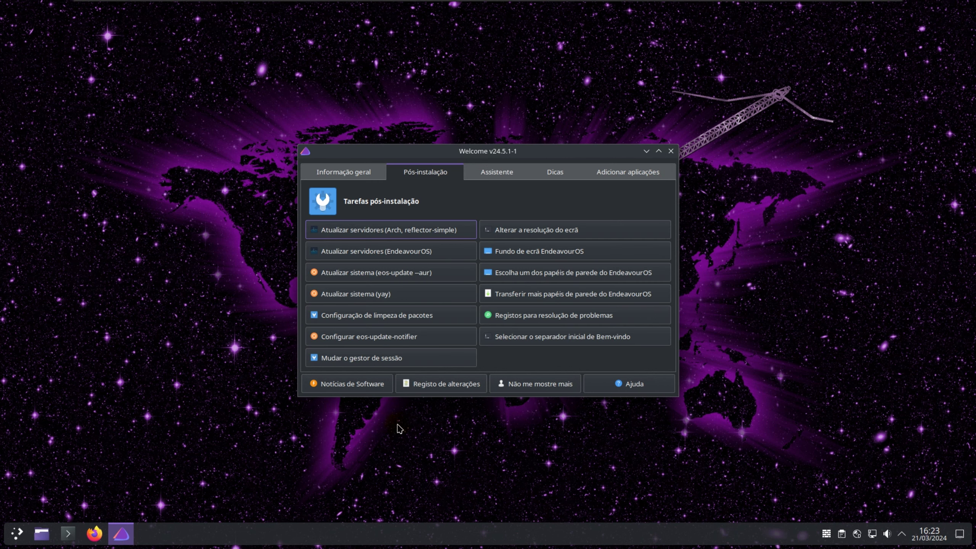
pyautogui.click(40, 534)
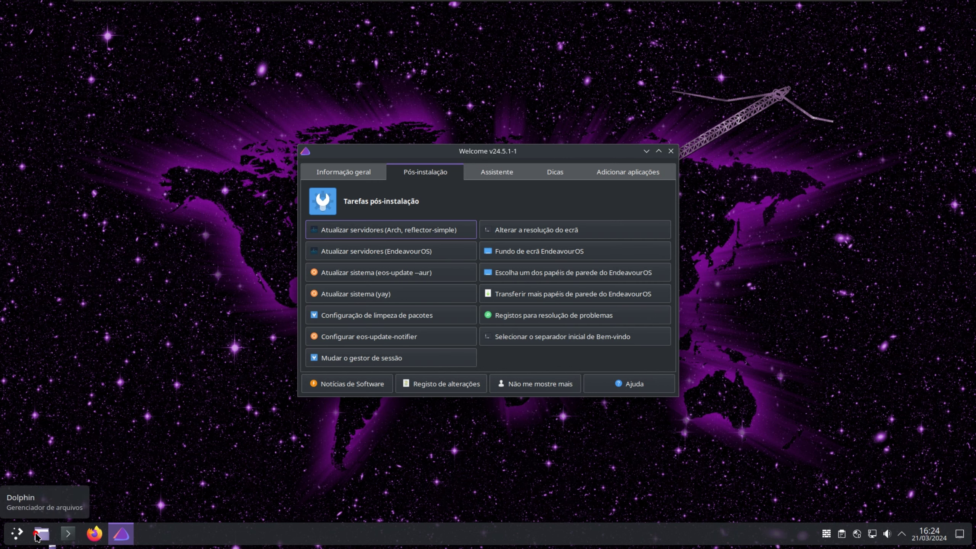
pyautogui.click(697, 158)
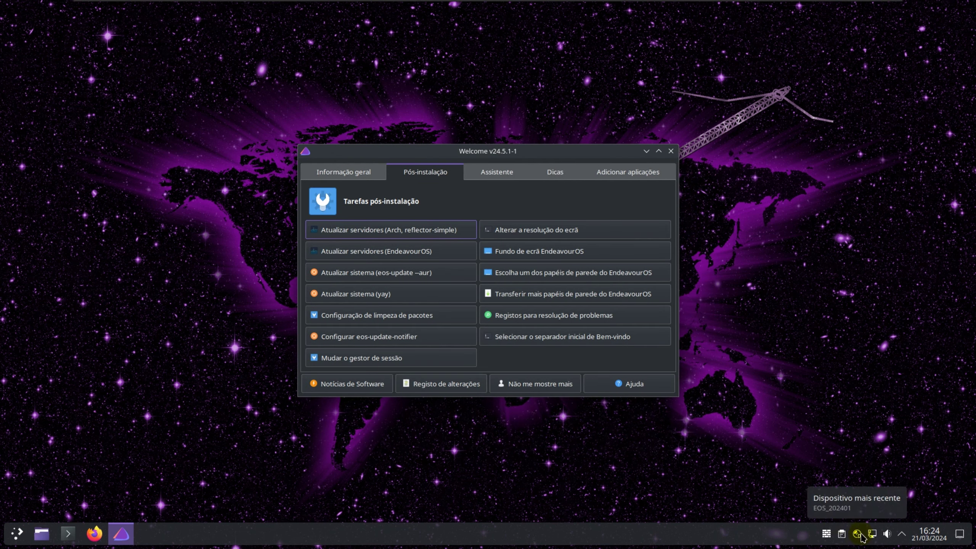
# Check the notifications panel, the calendar and the desktop behind the Welcome window.
pyautogui.click(902, 534)
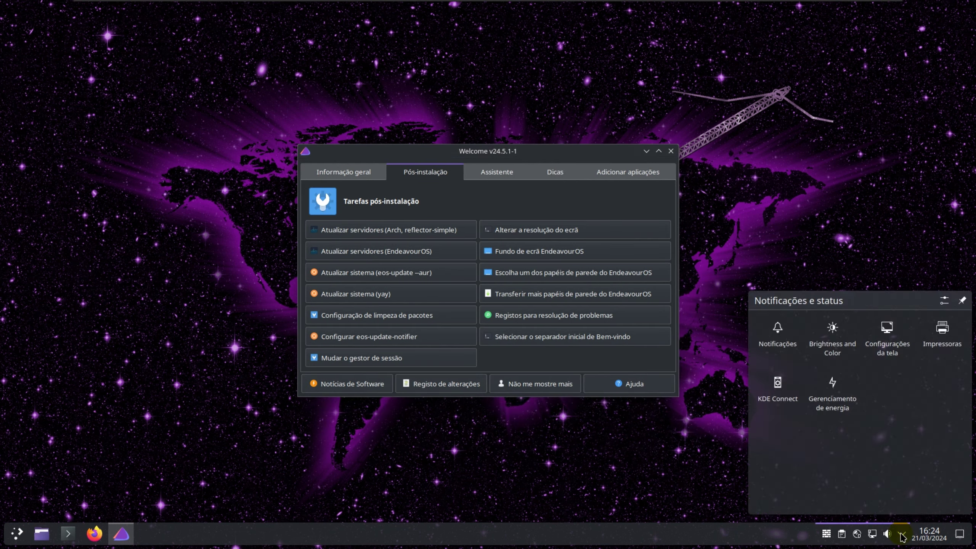
pyautogui.click(902, 535)
pyautogui.click(933, 533)
pyautogui.click(934, 532)
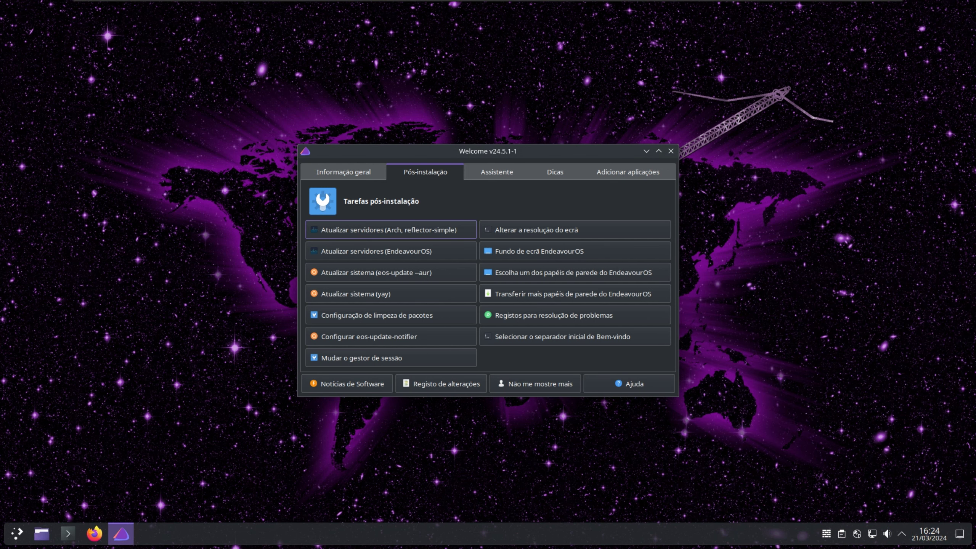
pyautogui.click(960, 534)
pyautogui.click(961, 534)
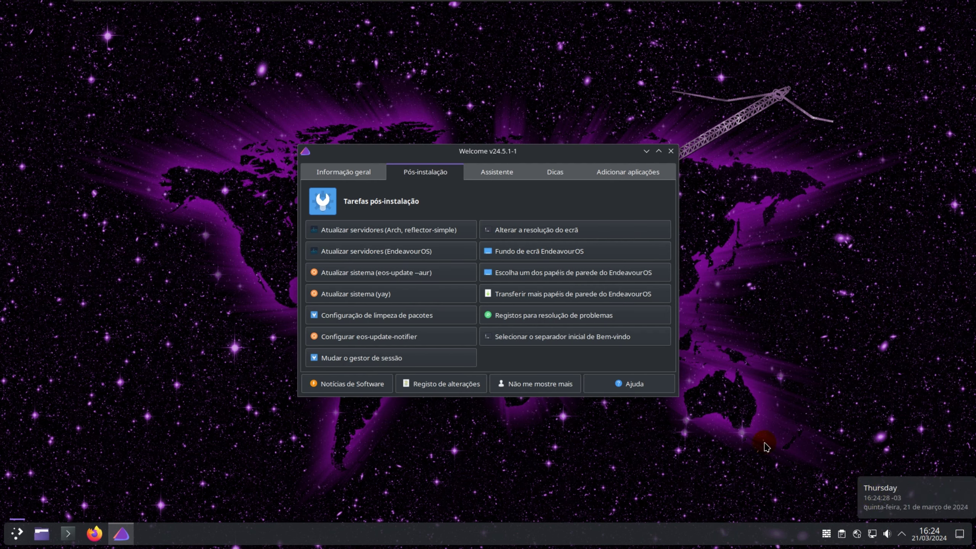
pyautogui.click(393, 119)
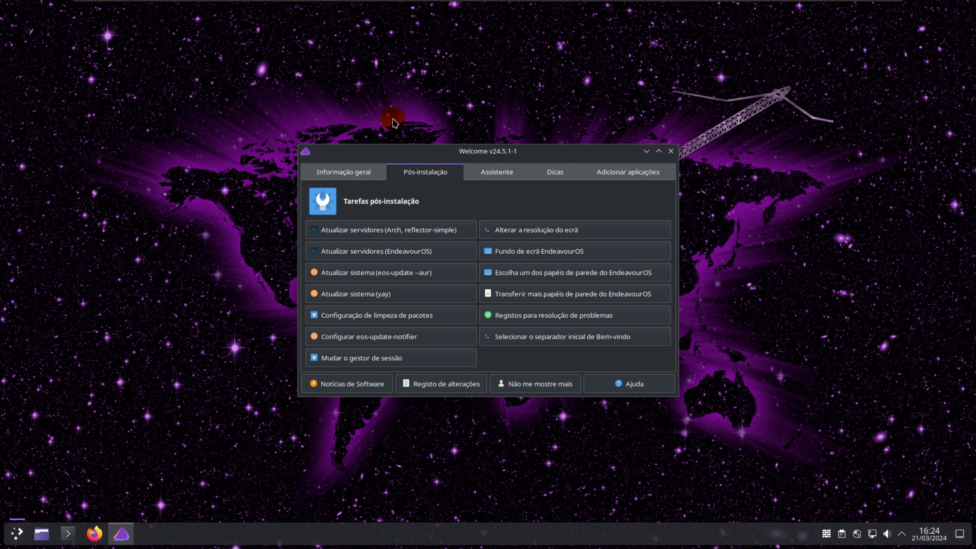
# Browse the Assistente, Dicas úteis, Adicionar aplicações and Informação geral pages, then open the launcher.
pyautogui.click(498, 175)
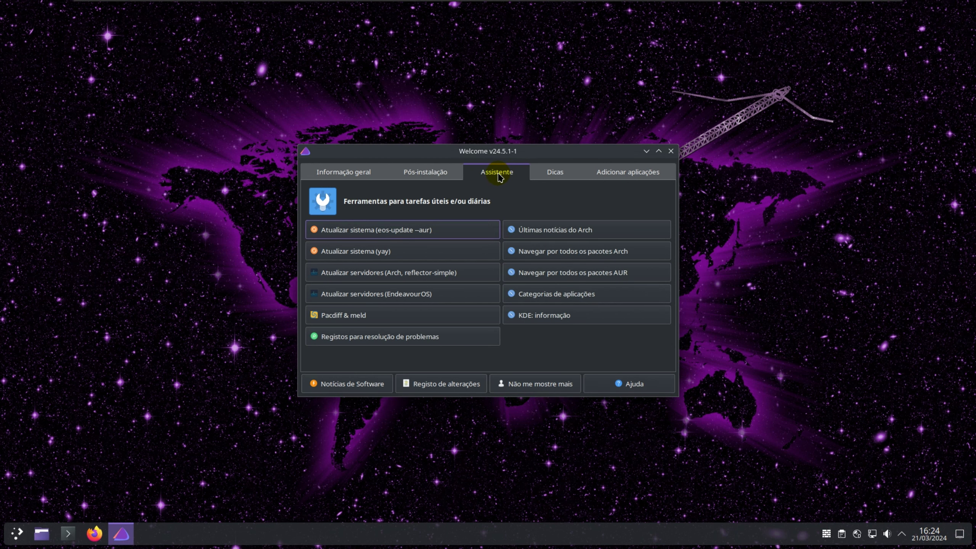
pyautogui.click(555, 175)
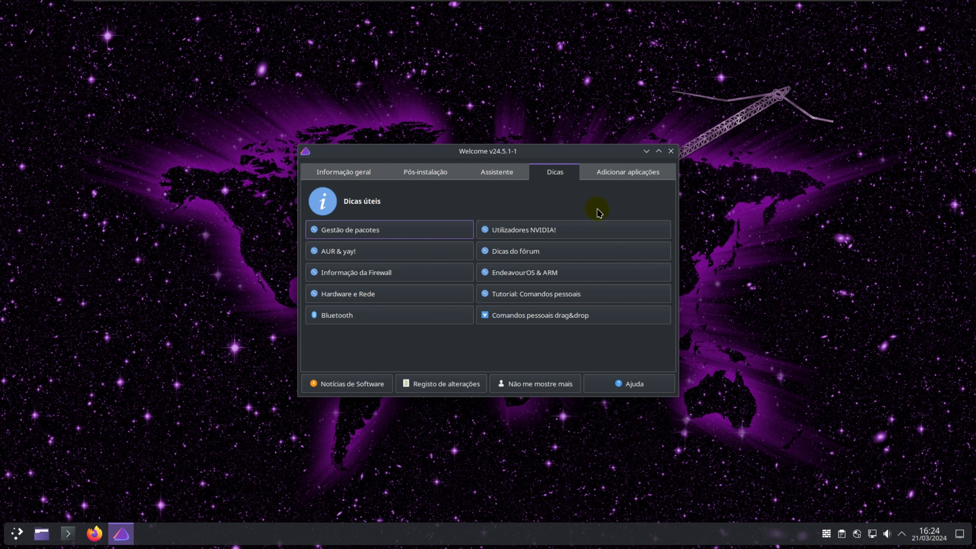
pyautogui.click(631, 174)
pyautogui.click(342, 174)
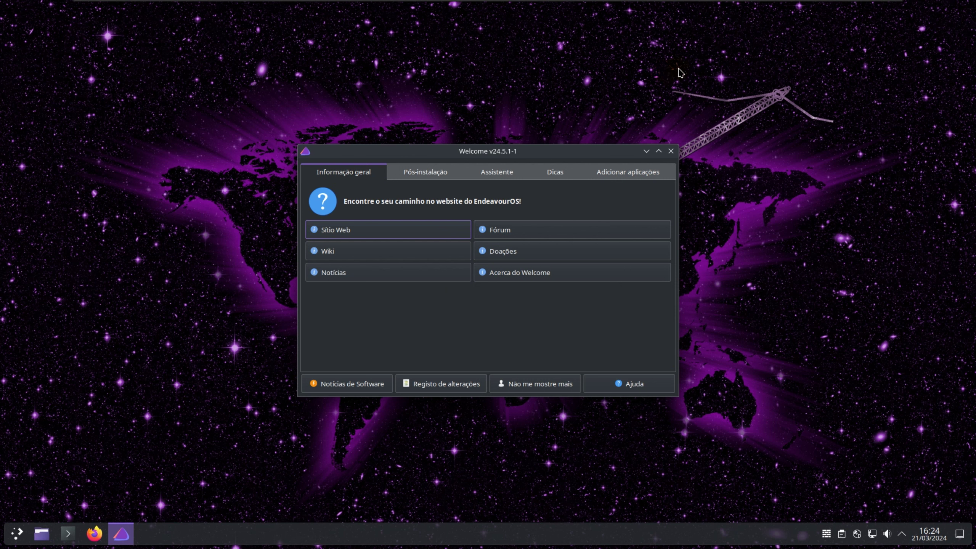
pyautogui.click(16, 534)
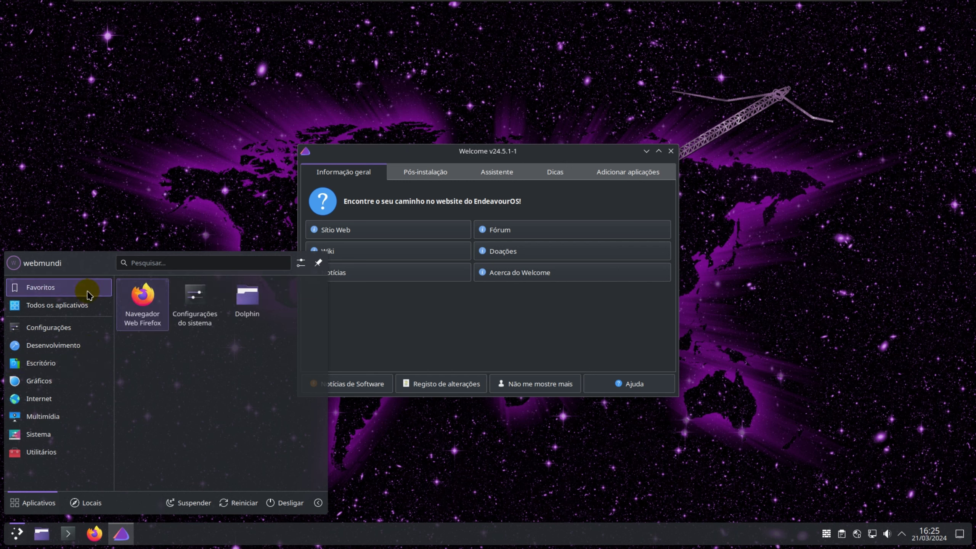
# Choose Desligar in the Application Launcher.
pyautogui.click(292, 504)
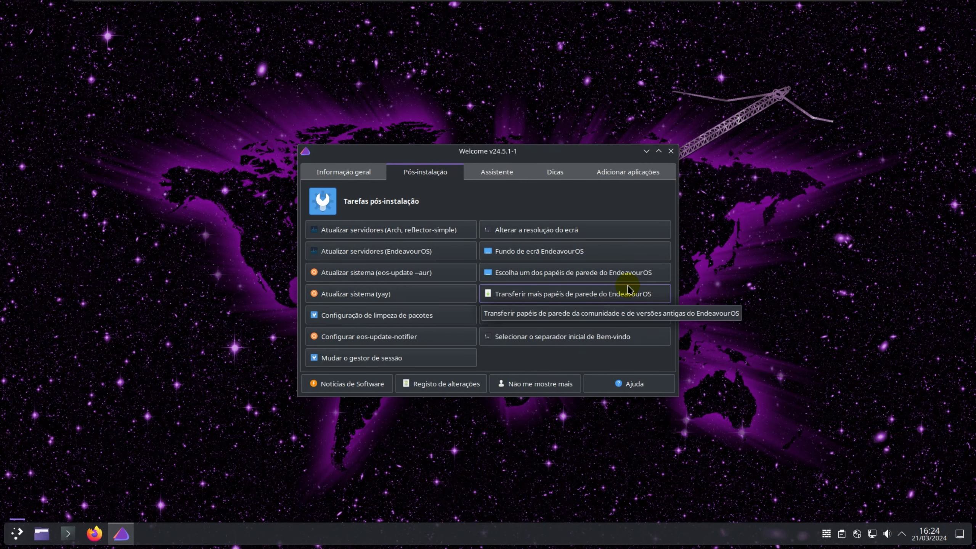
# Revisit the Assistente, Dicas úteis, Adicionar aplicações and Informação geral pages, then choose Desligar from the launcher.
pyautogui.click(499, 177)
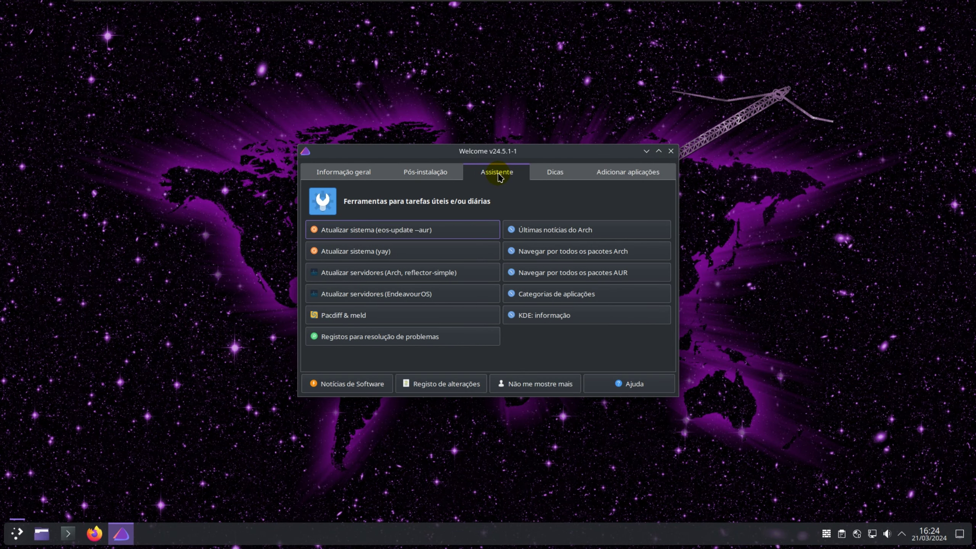
pyautogui.click(556, 179)
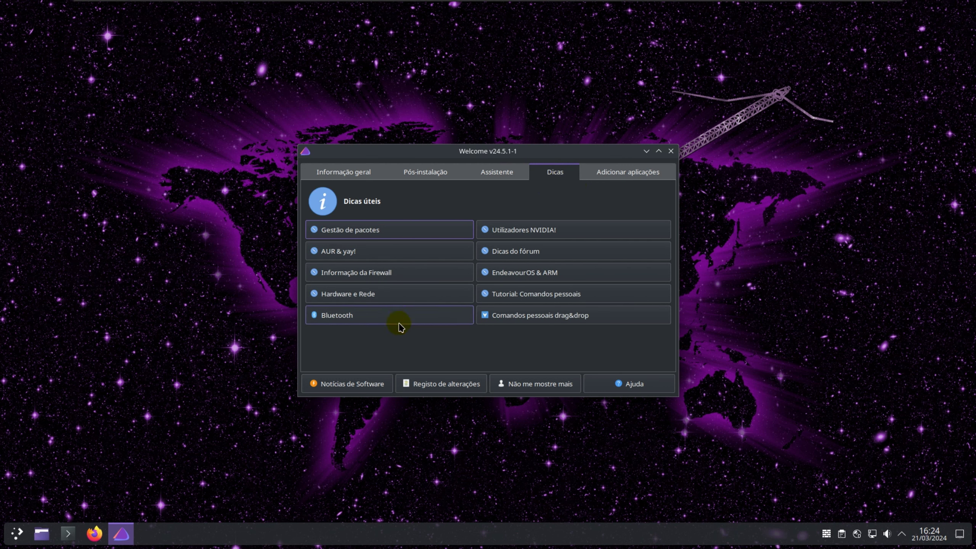
pyautogui.click(633, 175)
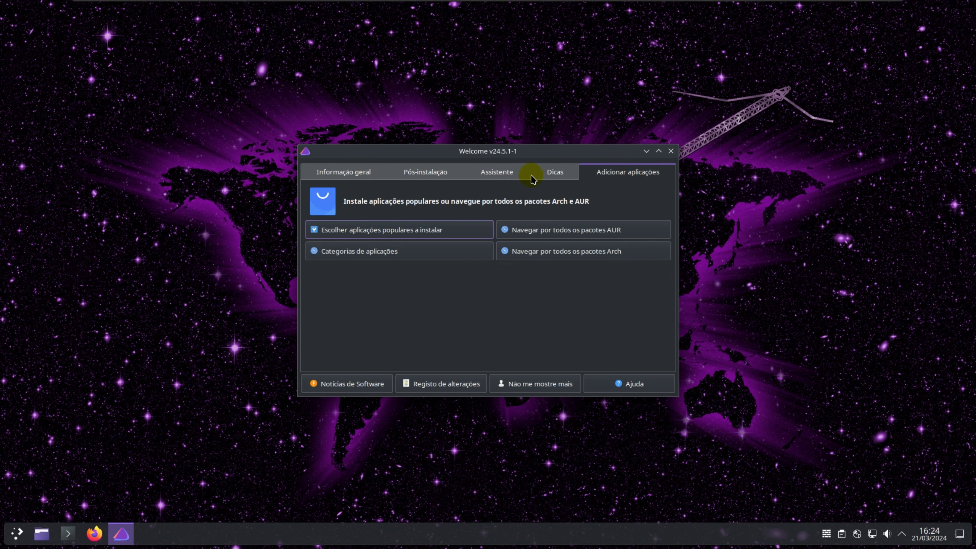
pyautogui.click(336, 180)
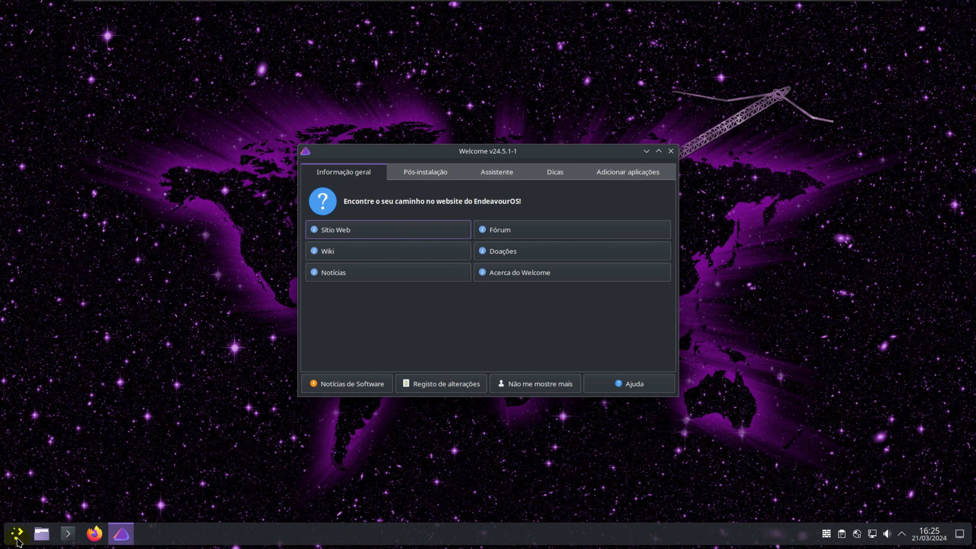
pyautogui.click(17, 534)
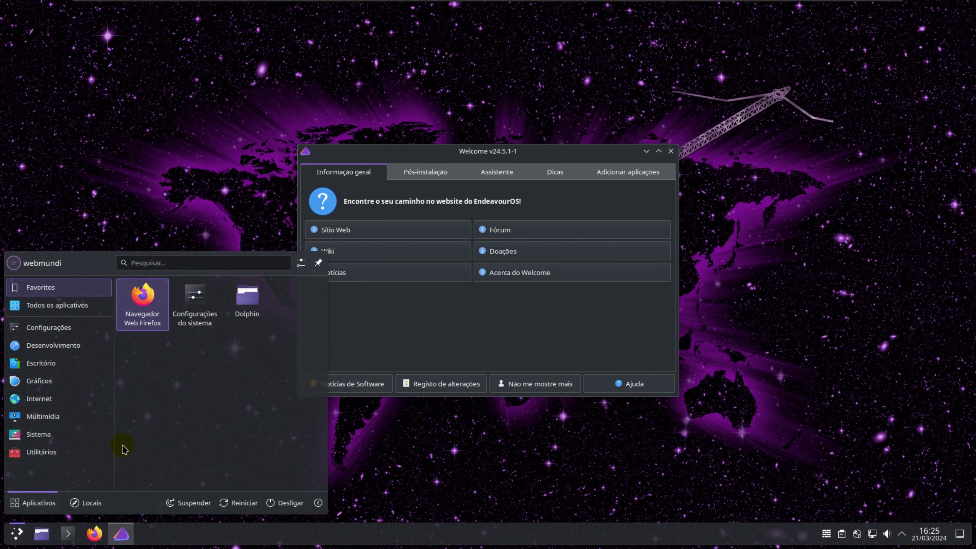
pyautogui.click(291, 503)
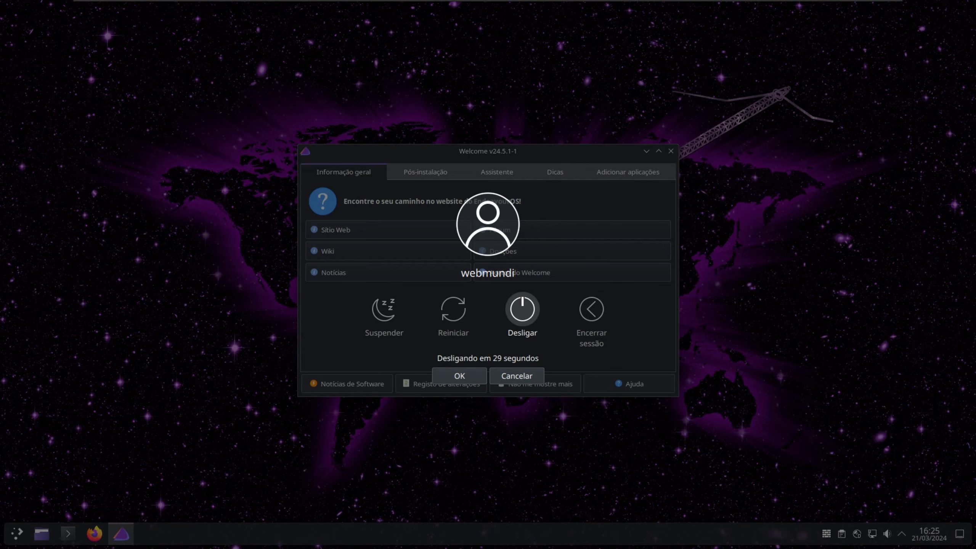